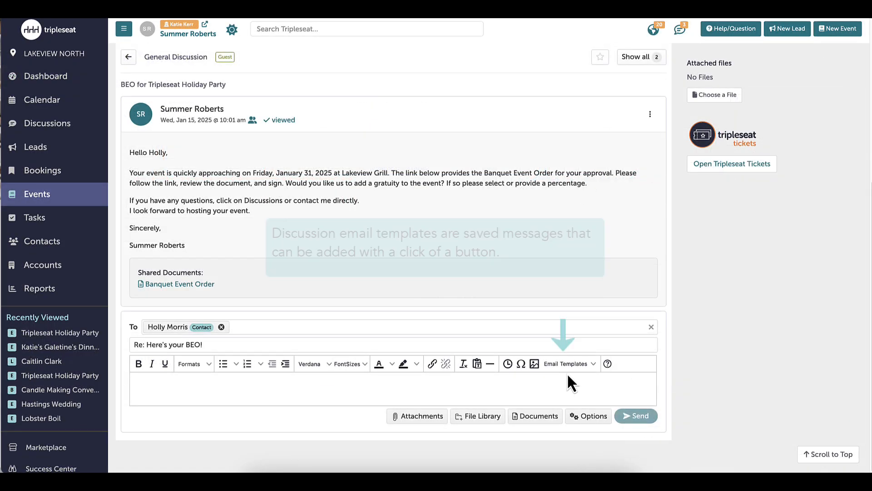
Insert the Contract and Payment document email template into the reply message of the General Discussion
click(569, 364)
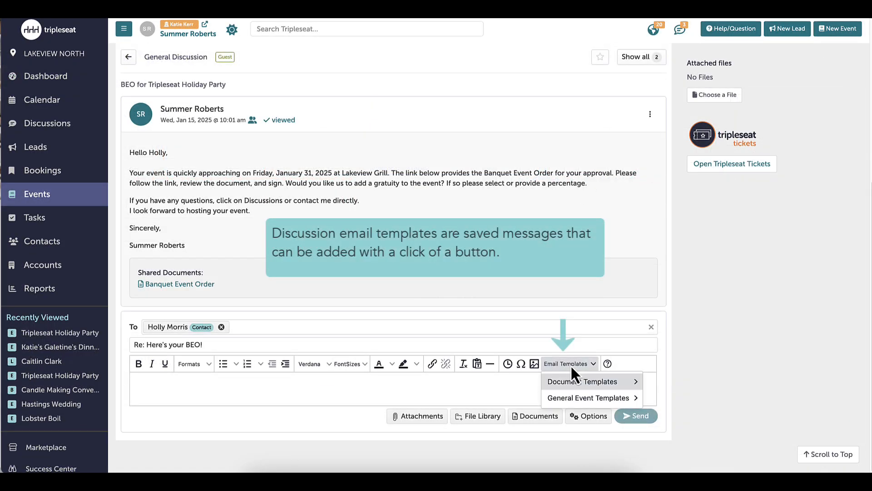
mouse_move(580, 381)
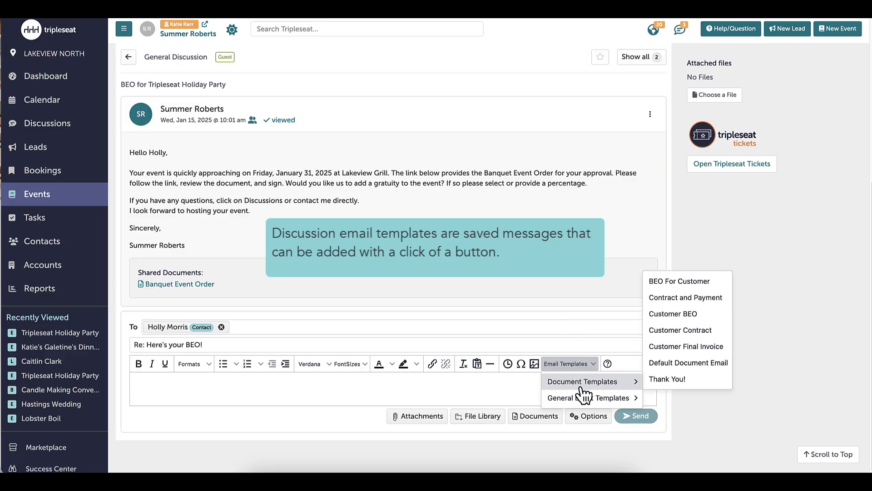
mouse_move(581, 399)
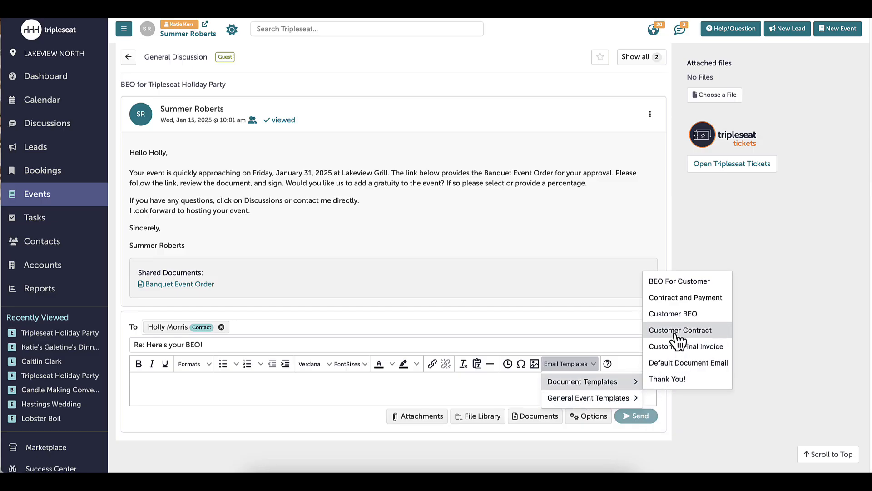
click(679, 298)
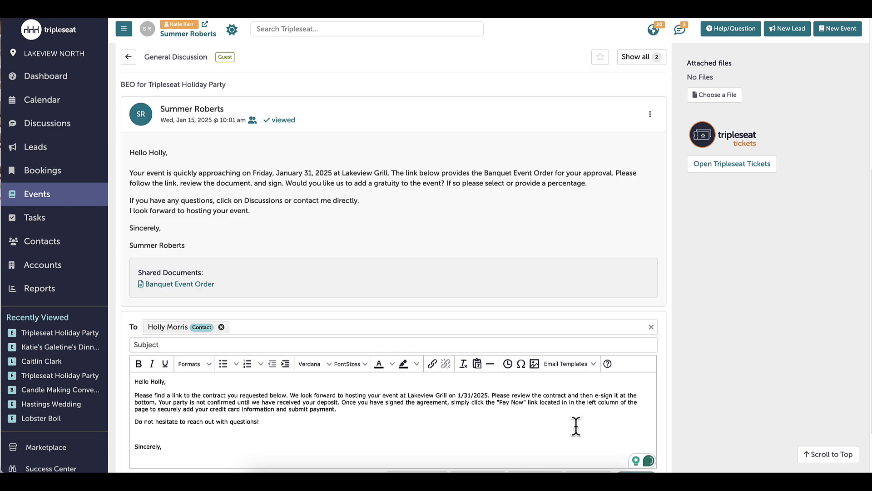
scroll(572, 432, down, 1)
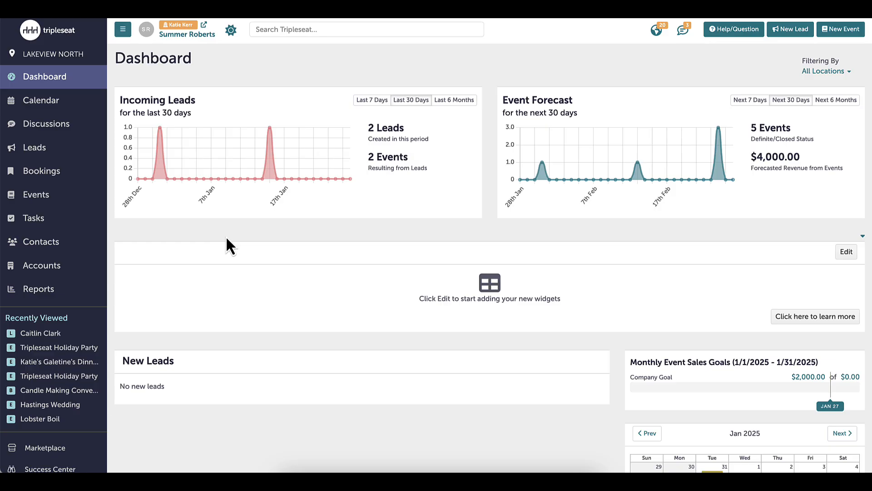
Go to the site settings and open the Discussion Email Templates page
scroll(60, 434, down, 3)
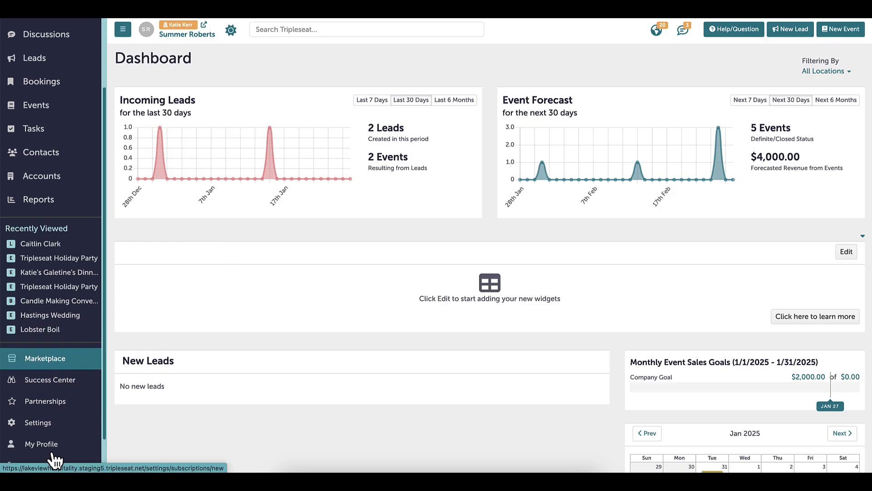
click(27, 420)
scroll(426, 323, down, 3)
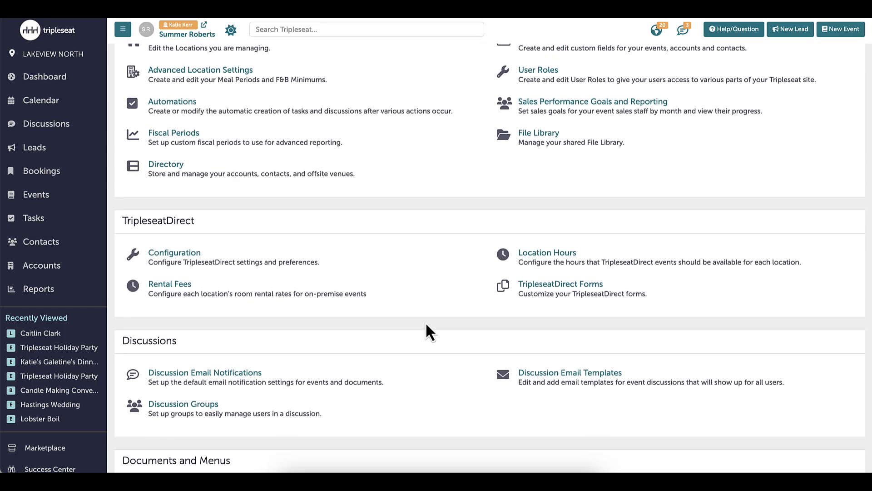
click(613, 376)
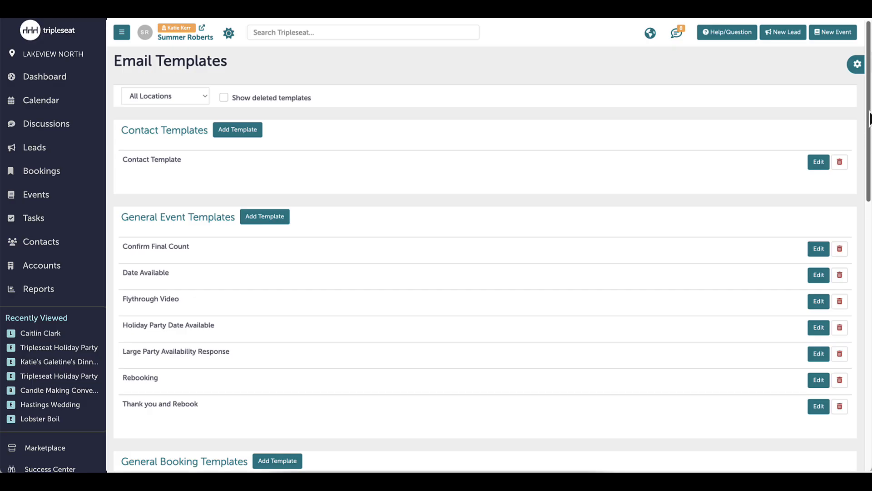
Review the template categories and open the Lead Response Date Available lead template for editing
drag(870, 112, 870, 324)
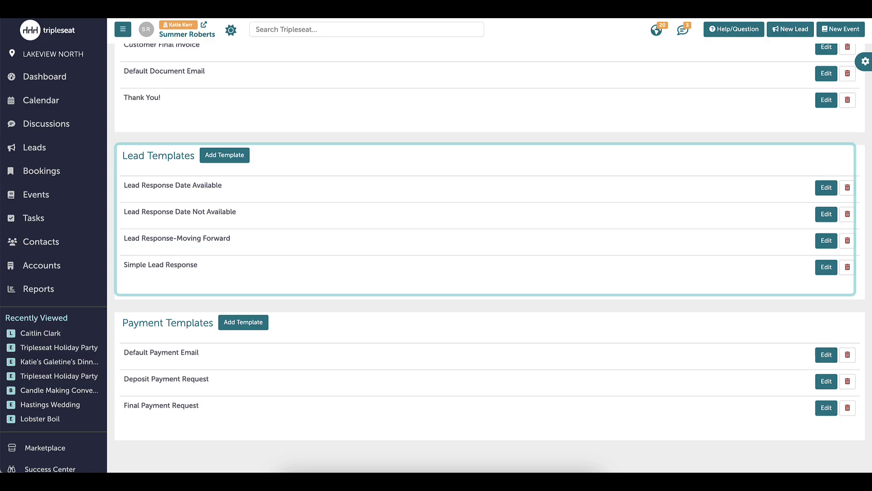
scroll(490, 258, up, 2)
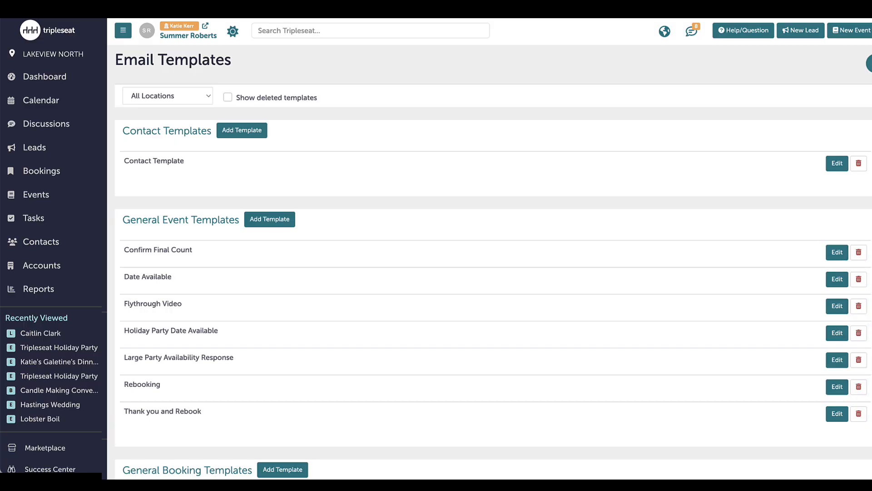
scroll(493, 262, down, 10)
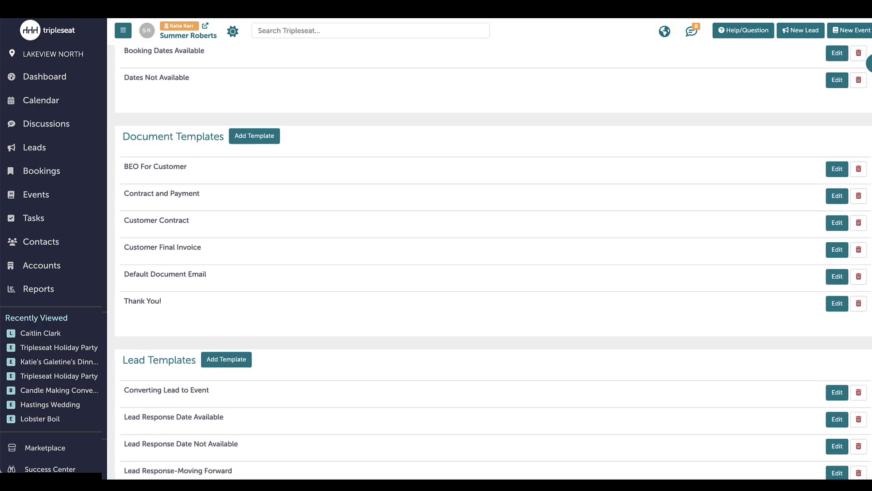
scroll(493, 262, down, 2)
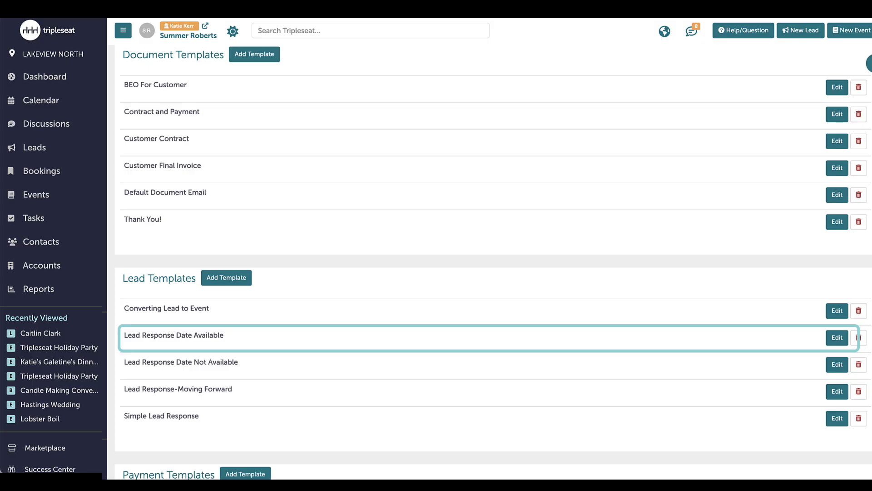
click(837, 337)
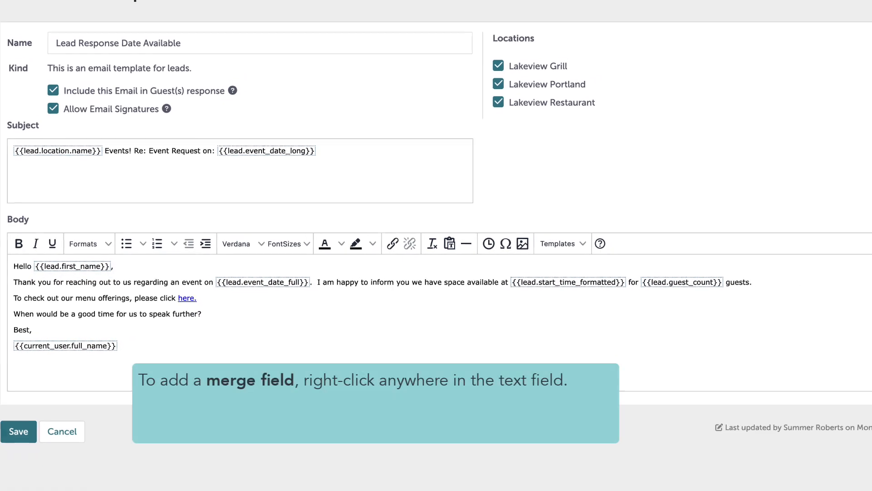
Examine the lead and location merge fields available at the end of the template body's thank-you line
right_click(757, 280)
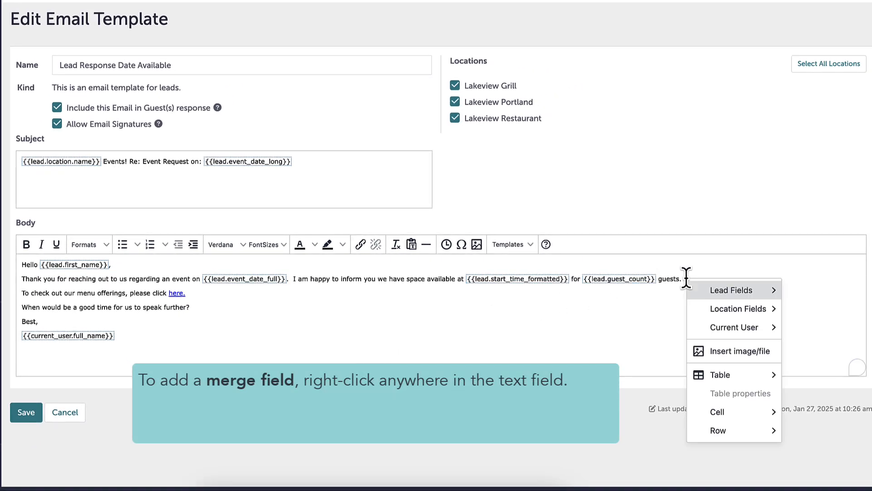
mouse_move(726, 289)
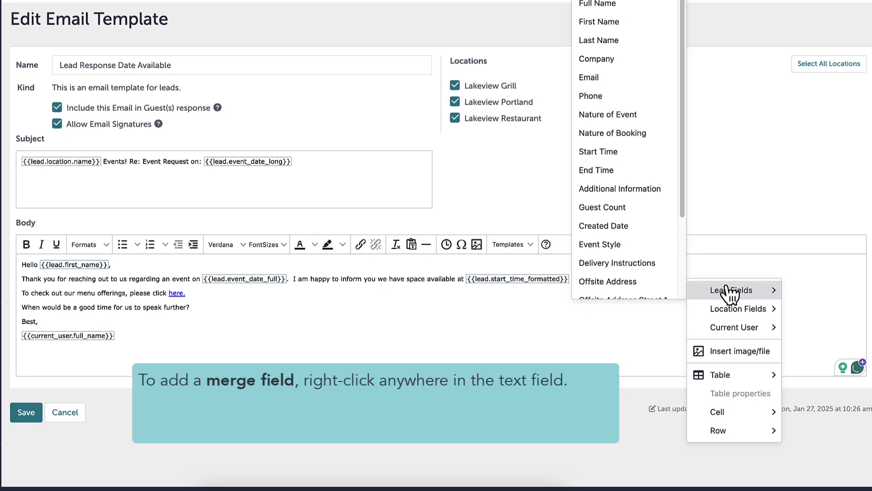
mouse_move(730, 307)
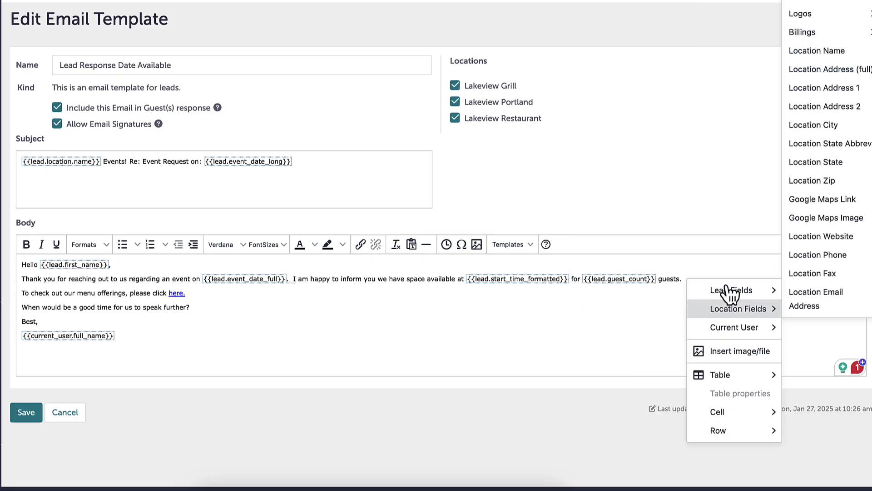
click(664, 311)
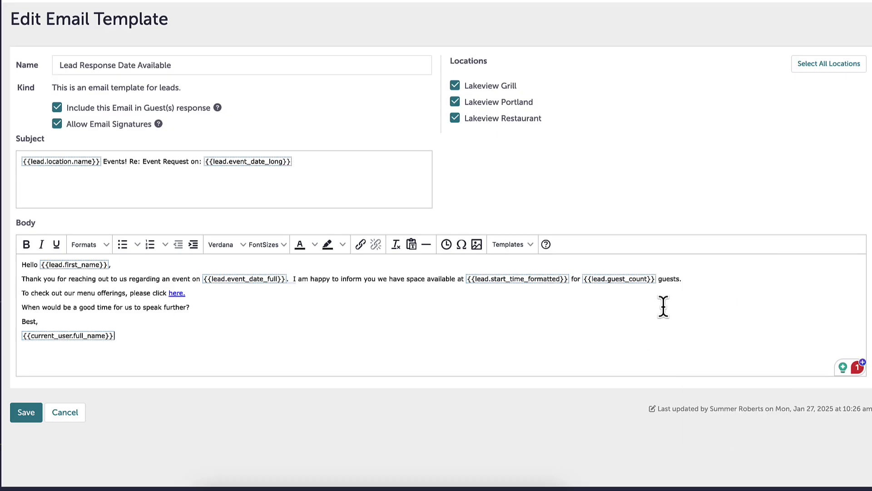
click(681, 281)
right_click(704, 280)
mouse_move(745, 309)
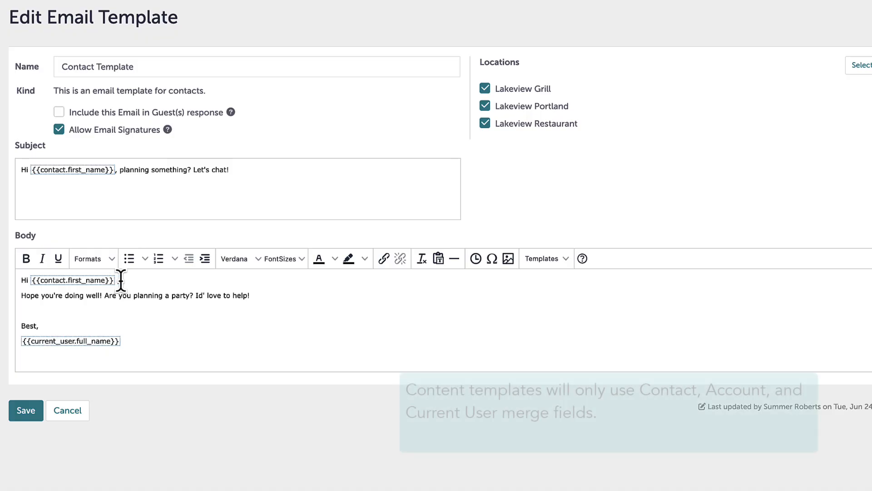
Examine the contact, account and current user merge fields available in the Contact Template's body
click(317, 296)
right_click(291, 293)
mouse_move(332, 313)
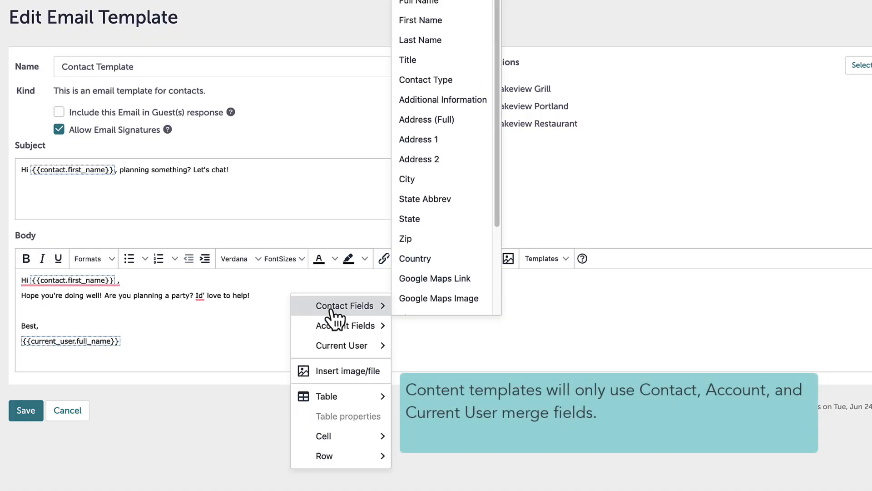
mouse_move(340, 331)
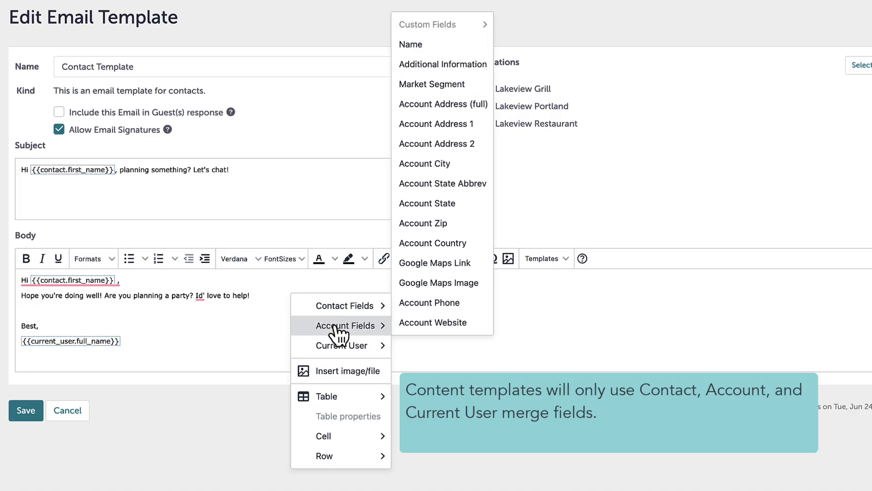
mouse_move(338, 349)
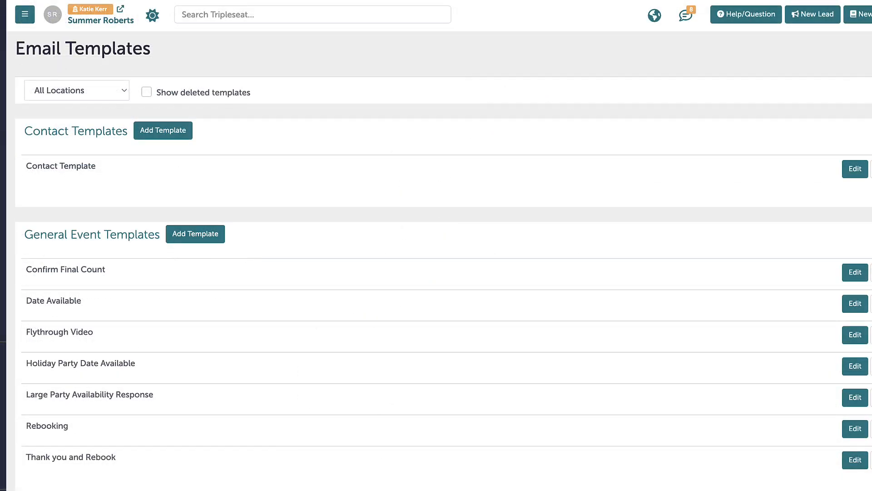
Create a new General Event template named "Event Date Available" and assign it to the Lakeview Portland location
click(202, 237)
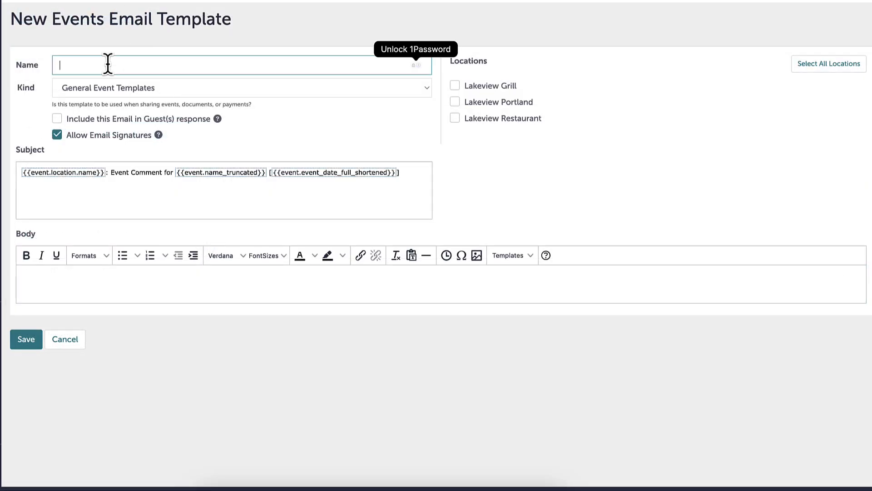
text(Event Date Available)
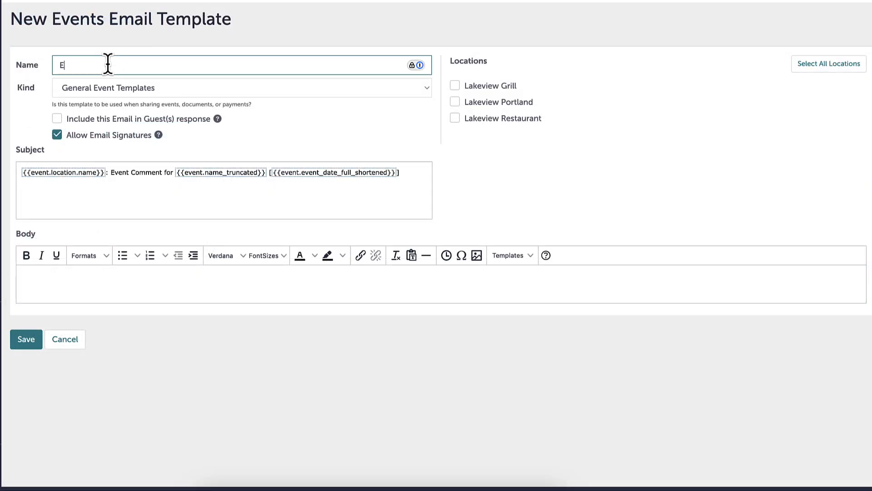
click(476, 103)
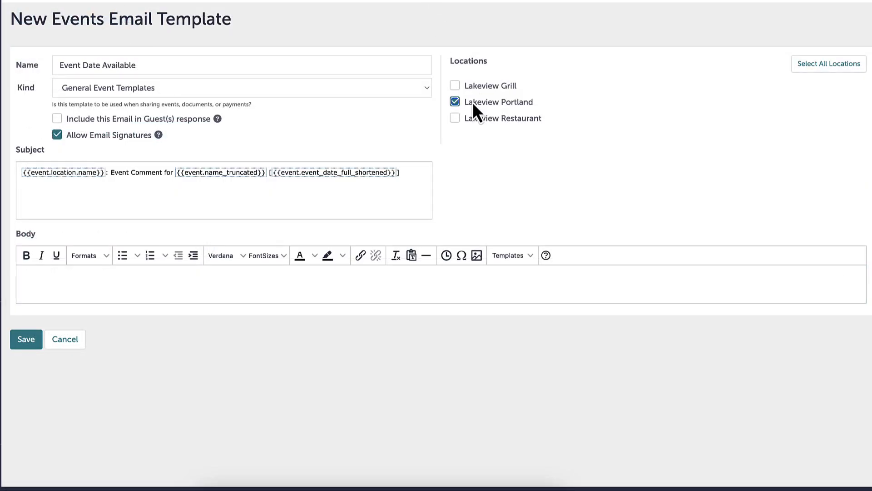
Start the body with the contact's First Name merge field and a comma, followed by the line "Thank you for reaching out for your event!"
right_click(63, 291)
mouse_move(119, 100)
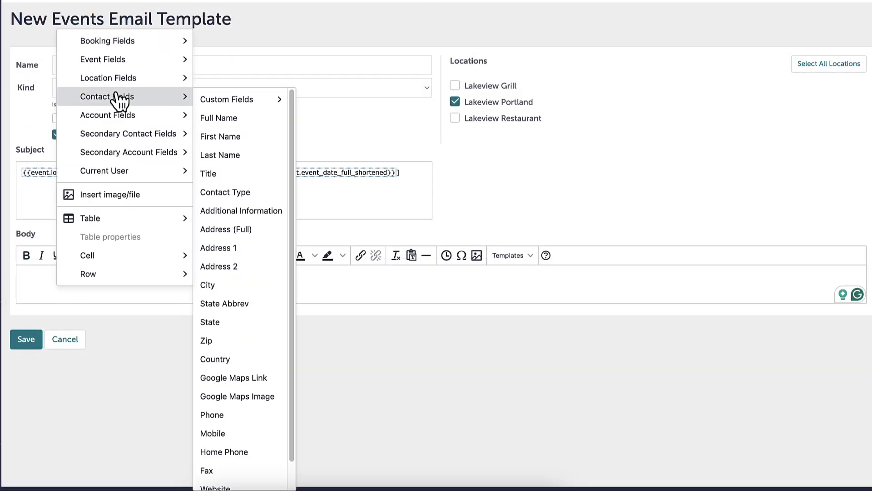
click(230, 138)
text(,)
key(Return)
text(Thank you for reaching out for your event!)
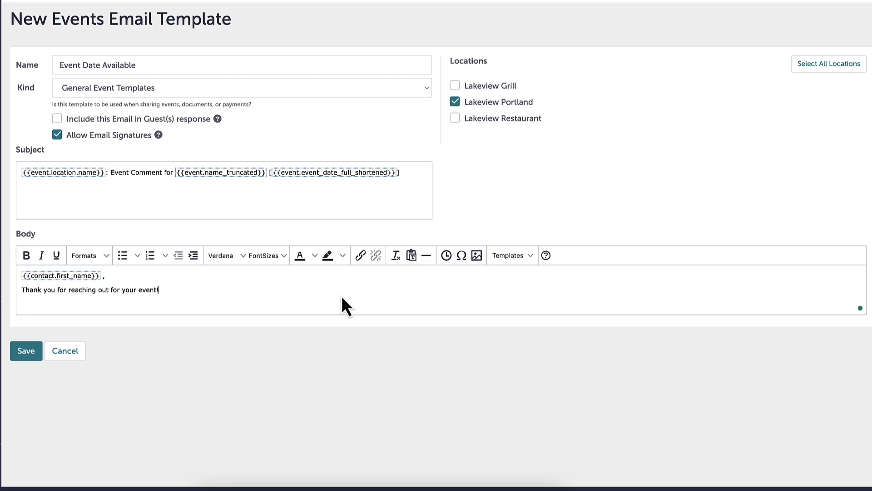
Add "We have space available on" with the event Date (March 21, 2019) merge field, then "at" with the Location Name field and a period
text( We have space available on)
right_click(279, 290)
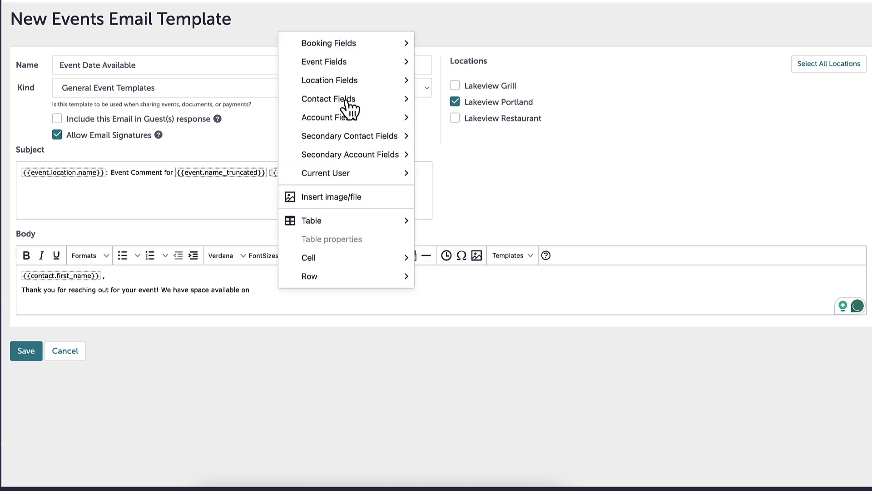
mouse_move(323, 62)
mouse_move(447, 83)
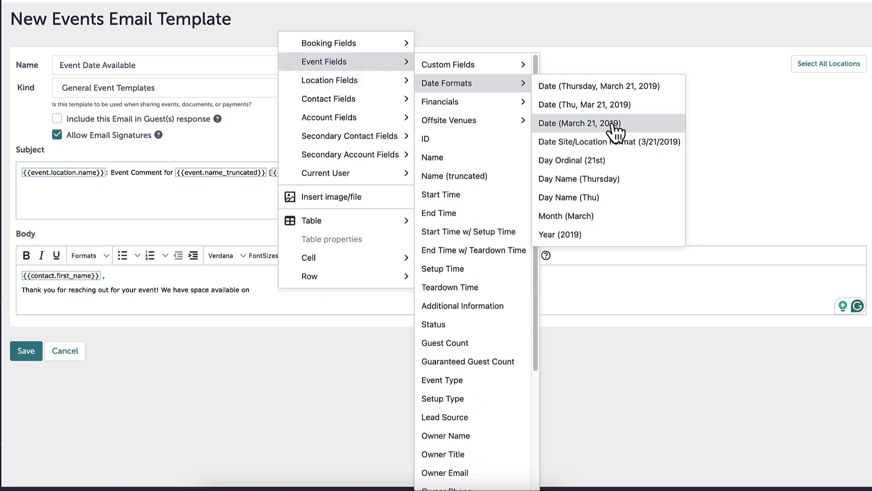
click(565, 124)
text(at)
right_click(362, 290)
mouse_move(407, 278)
mouse_move(436, 82)
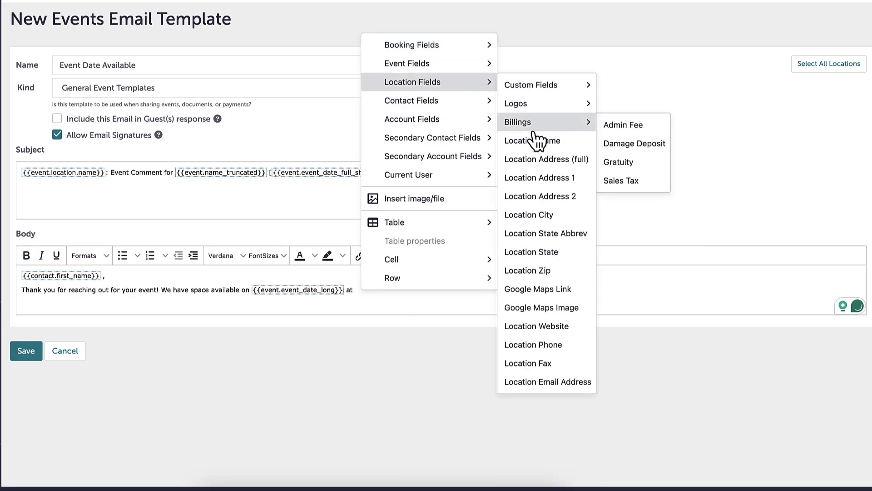
click(531, 140)
text(.)
Add a separate paragraph reading "To check out our menu offerings, please click here!" with blank lines around it
key(Return)
key(Return)
text(To check out our men)
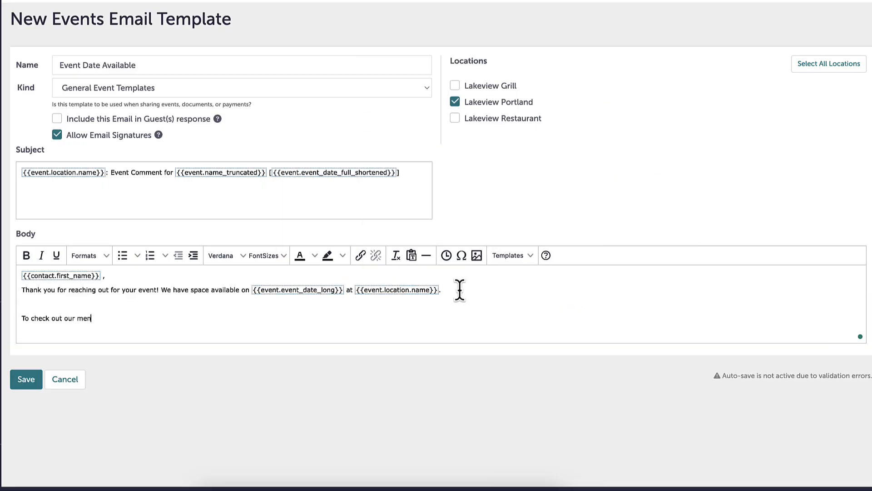
text(u offerings, please click here!)
key(Return)
key(Return)
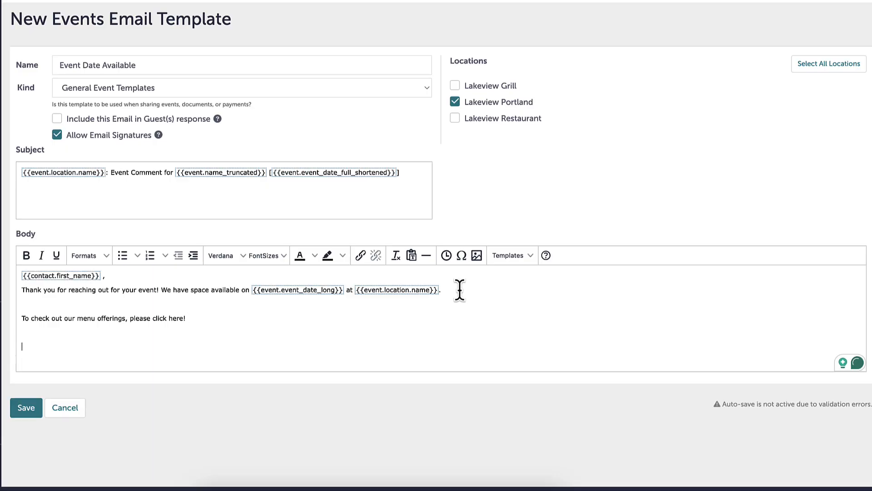
Close the body with "When would be a good time for us to speak further?", "Best," and the current user's First Name merge field
text(When would be a good time for us to speak further)
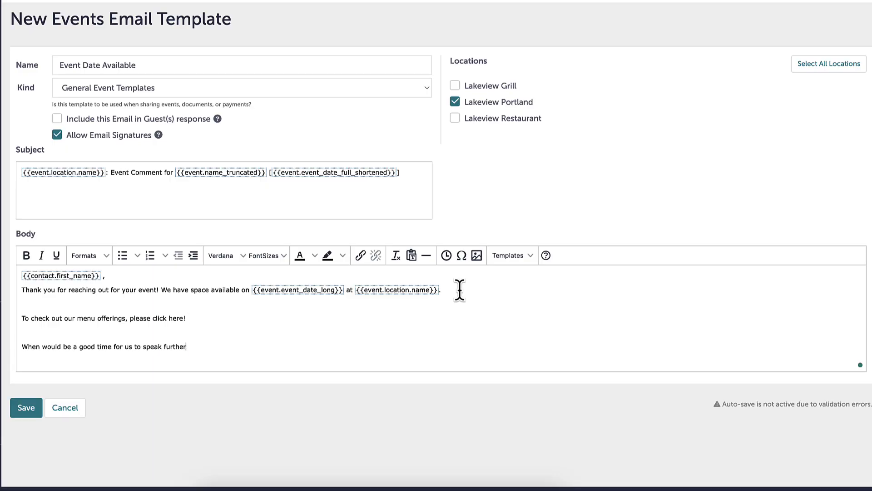
text(?)
key(Return)
text(Best,)
right_click(33, 372)
mouse_move(82, 261)
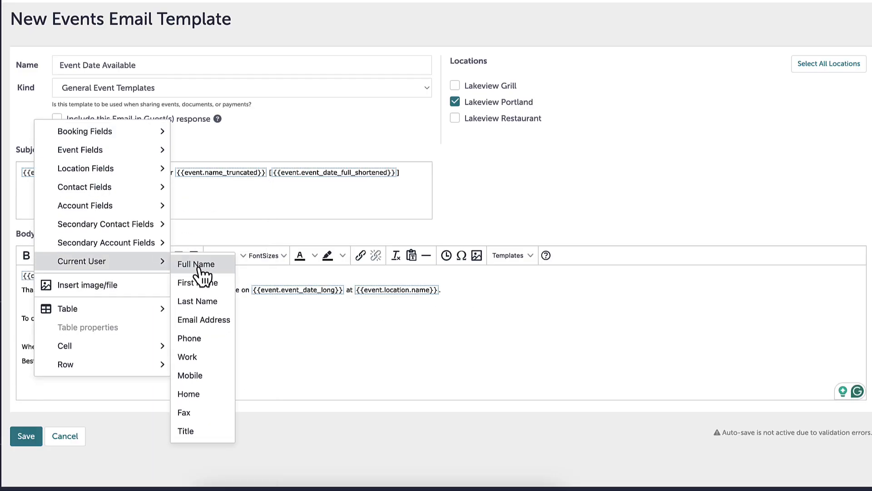
click(199, 272)
Change the font of the entire template body to Tahoma
drag(140, 375, 25, 275)
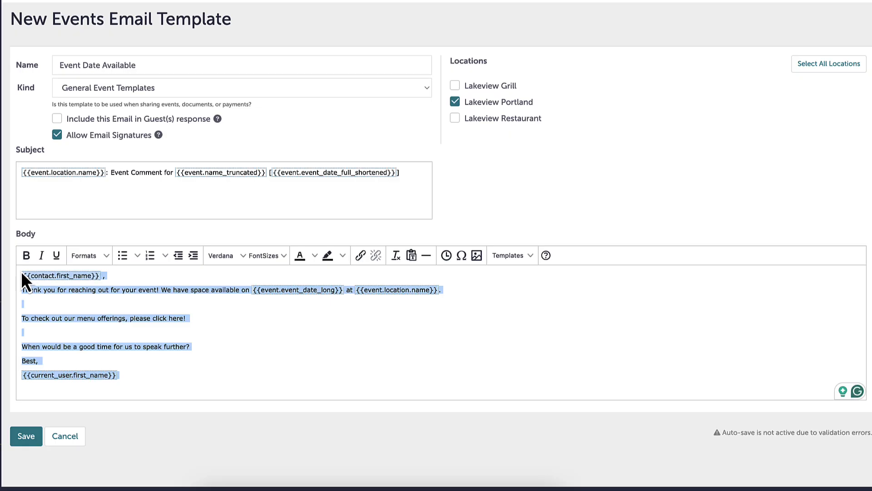
click(229, 261)
scroll(236, 204, down, 1)
click(239, 172)
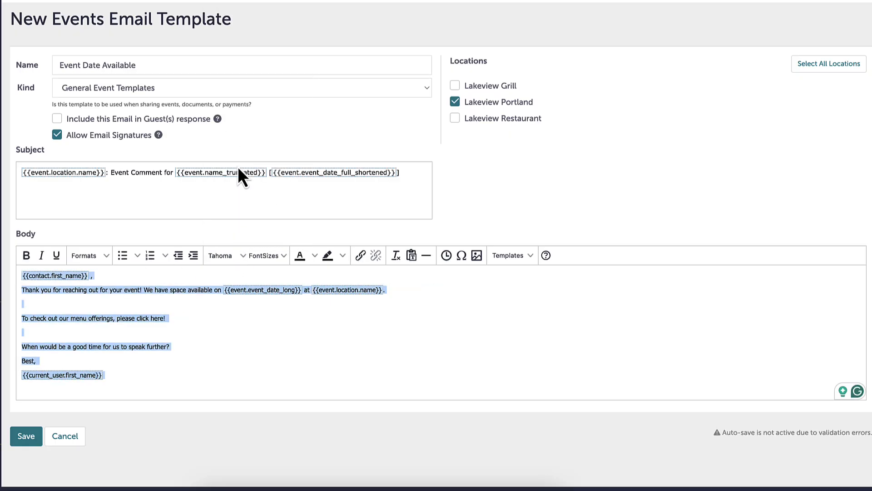
Set the font size of the whole template body to 12pt
click(272, 255)
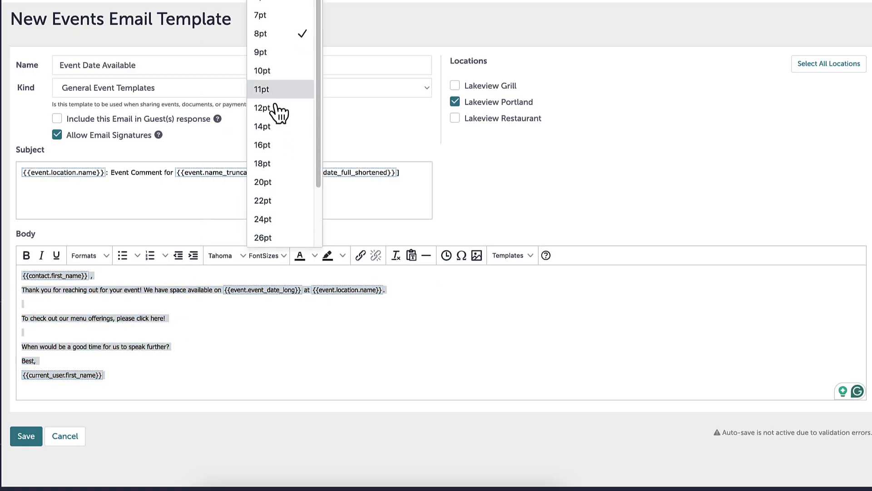
click(279, 111)
click(282, 342)
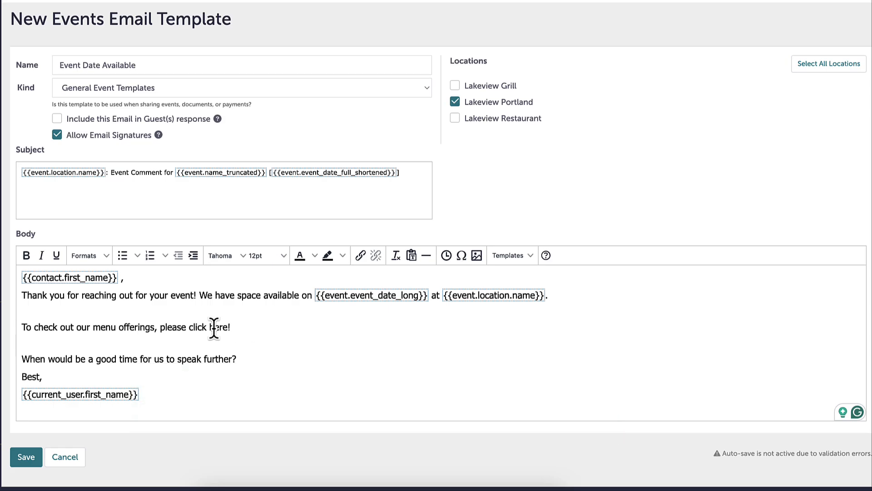
Link the word "here" in the menu offerings sentence to lakeviewgrill.com/privateeventsmenu2025, opening in a new window
double_click(214, 327)
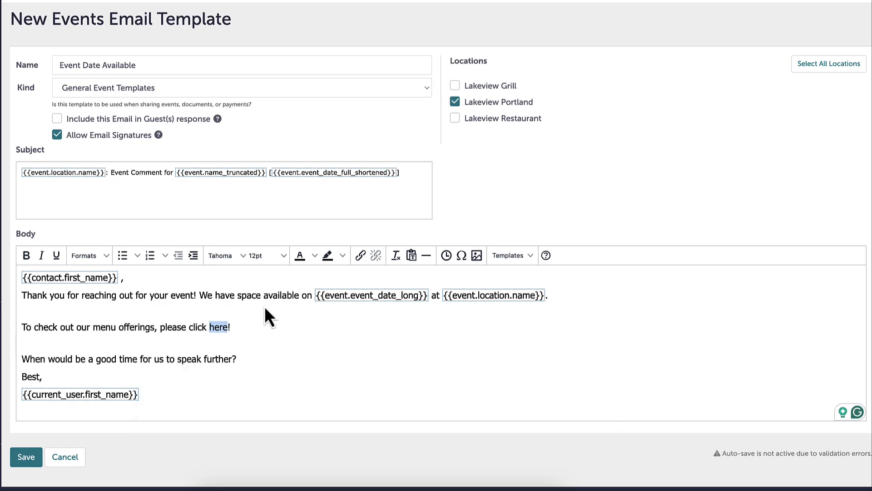
click(360, 255)
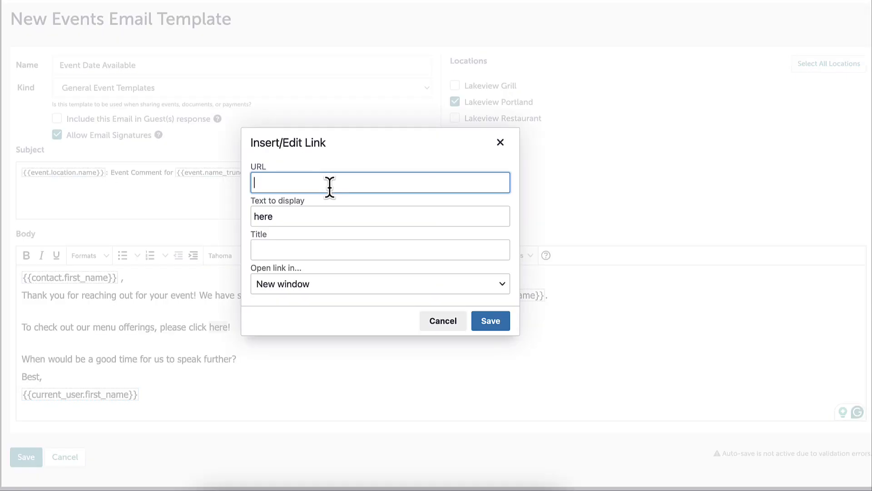
text(lakeviewgrill.com/privateeventsmenu2025)
click(494, 327)
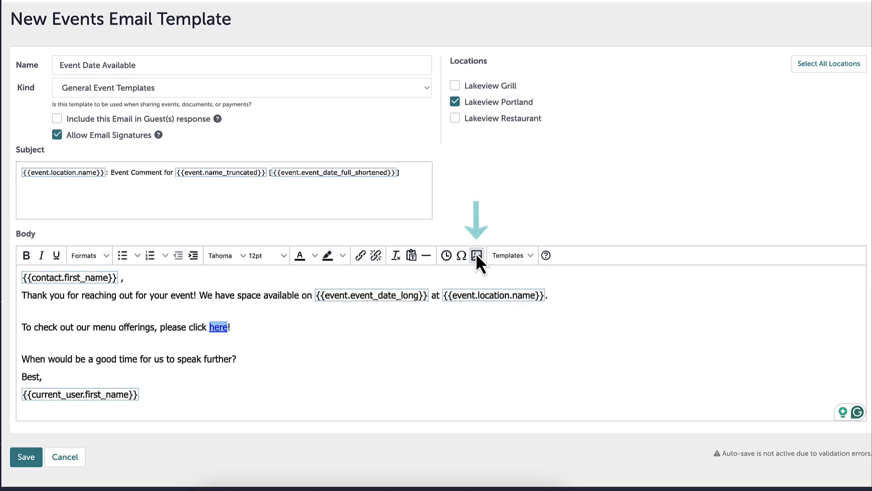
Open the File and Image Manager for the template body and close it without inserting anything
click(477, 255)
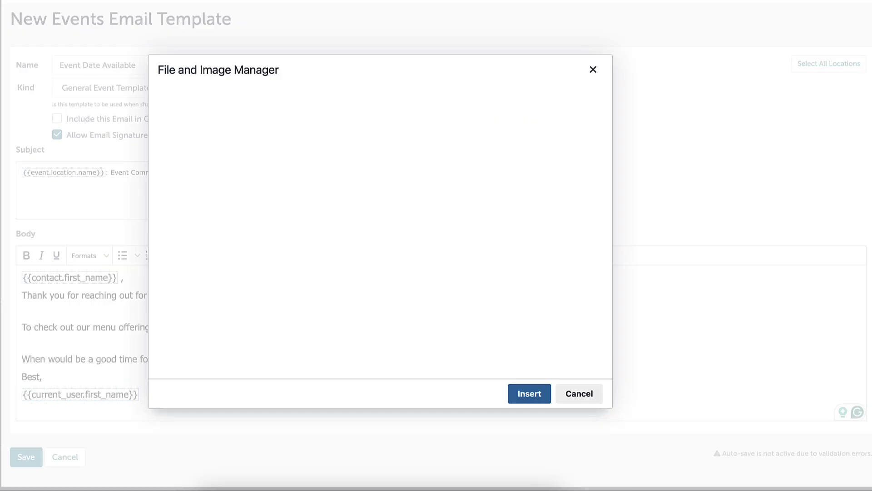
click(573, 393)
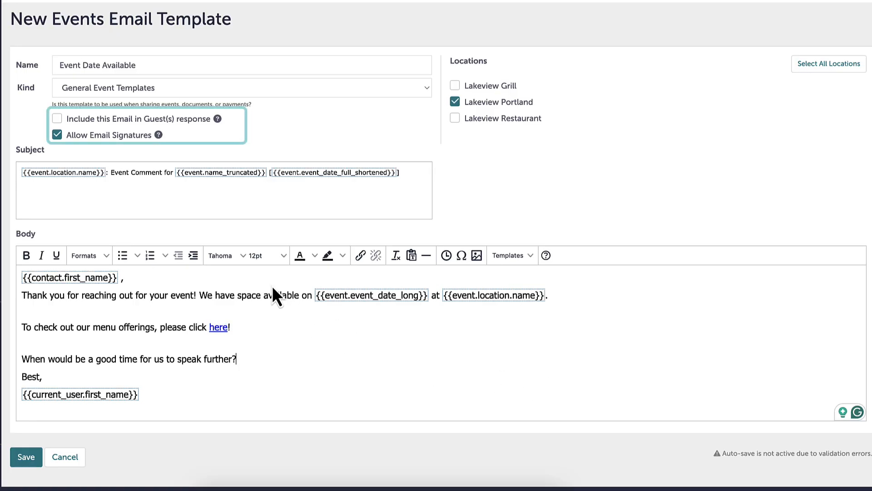
Enable including this email in guests' responses and save the new template
click(57, 119)
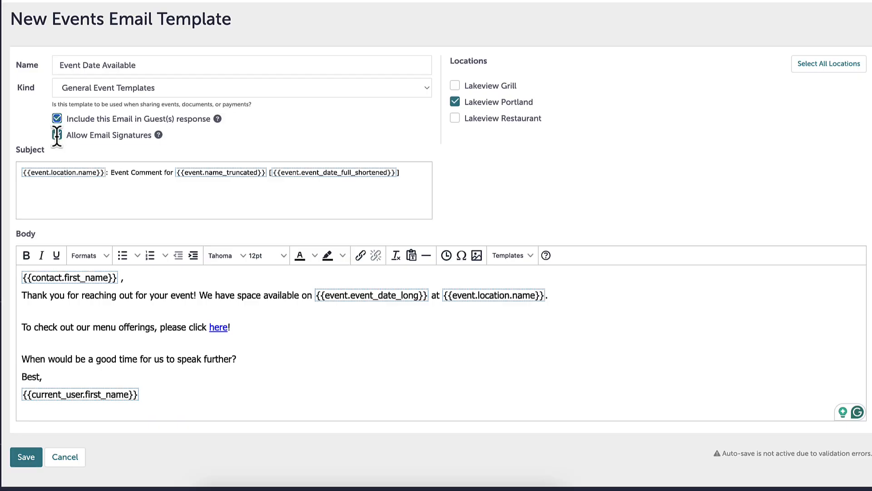
click(22, 457)
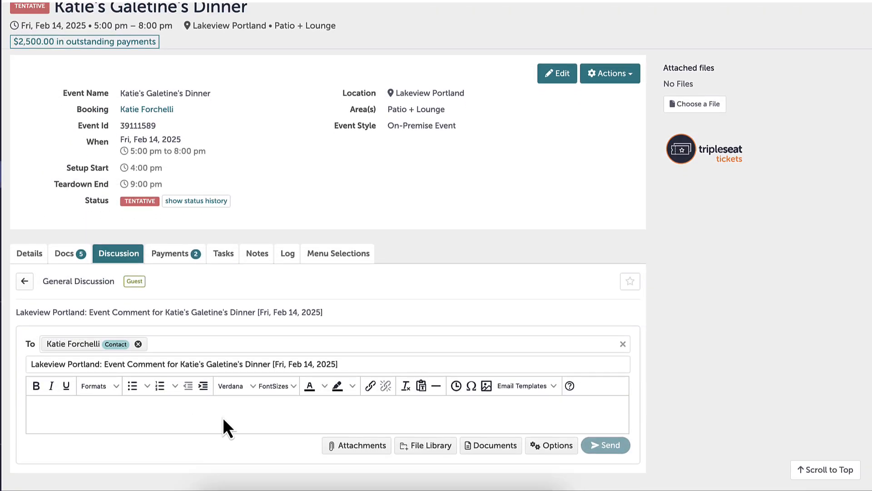
Insert the General Event template "Event Date Available" into the event's General Discussion message and review the filled-in text
click(528, 388)
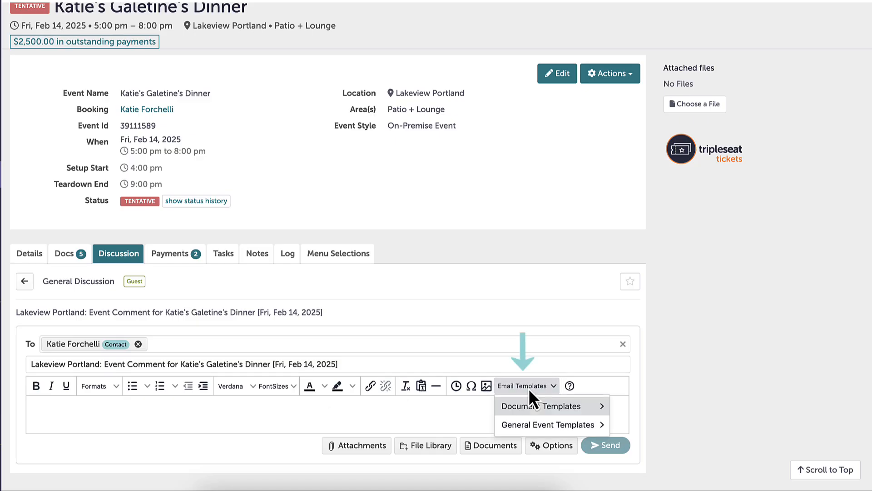
mouse_move(530, 427)
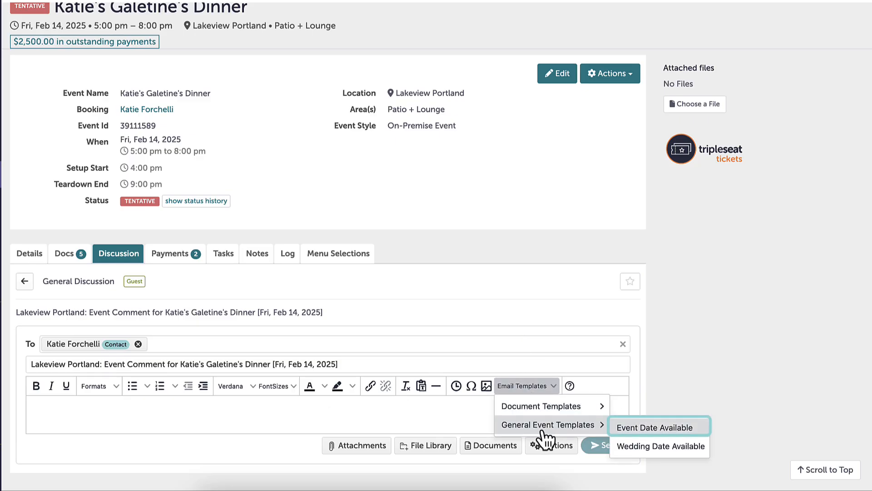
click(650, 430)
scroll(715, 423, down, 3)
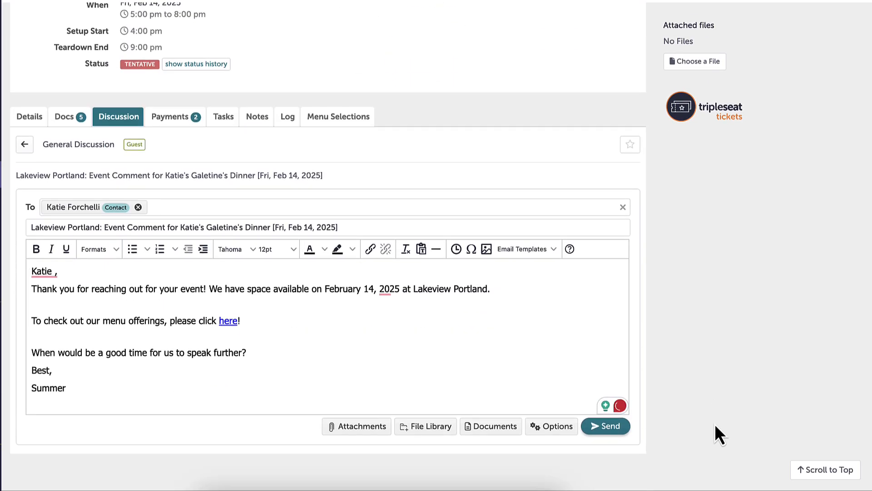